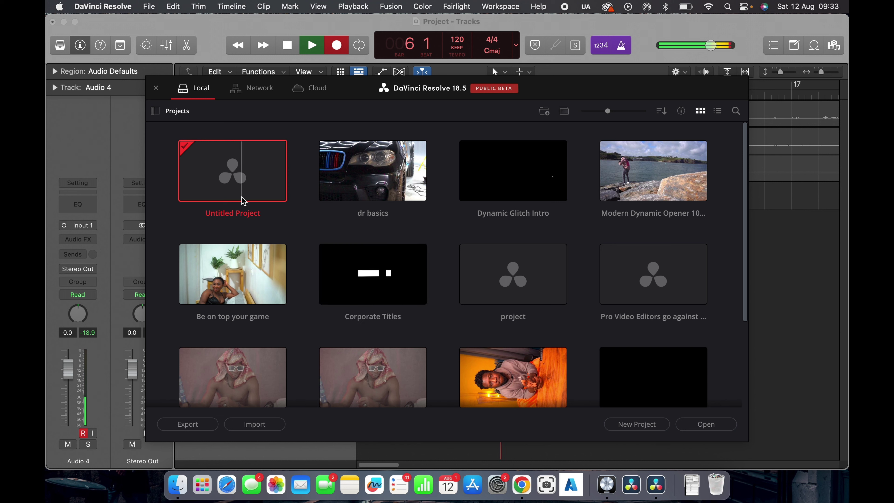
Step: Create a new project named "dr b"
{"action": "left_click", "coordinate": [638, 424]}
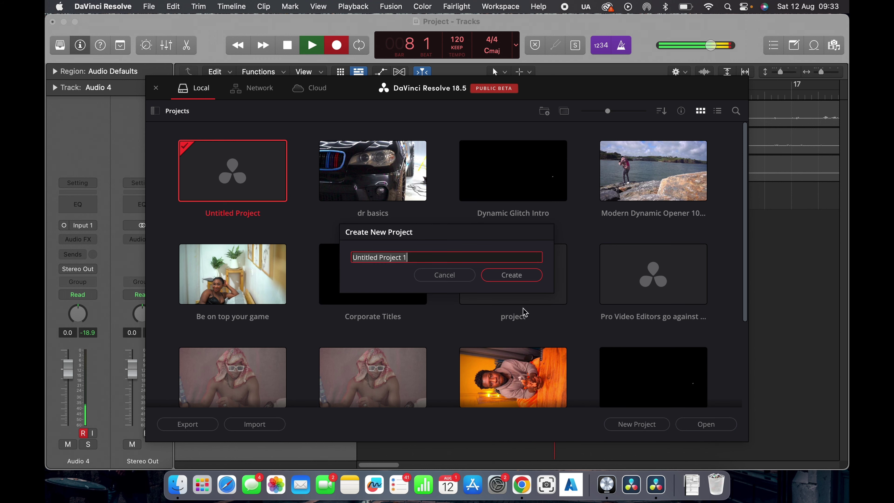
{"action": "key", "text": "super+a"}
{"action": "type", "text": "dr b"}
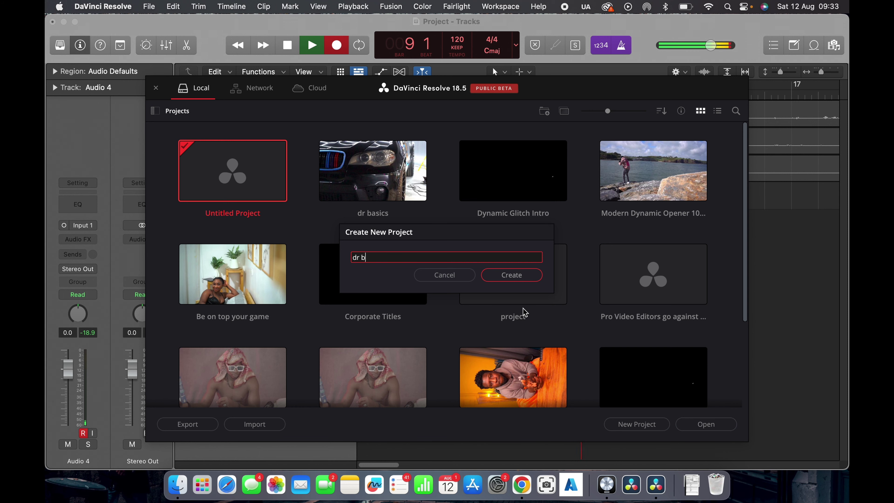
{"action": "left_click", "coordinate": [513, 278]}
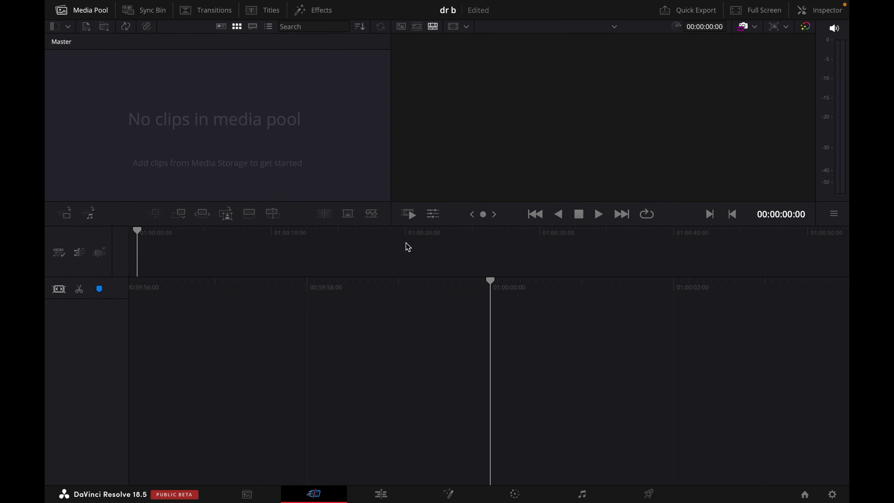
Step: Look through the Media, Cut, Edit, Fusion, Fairlight and Deliver pages, then return to the Edit page
{"action": "left_click", "coordinate": [256, 494]}
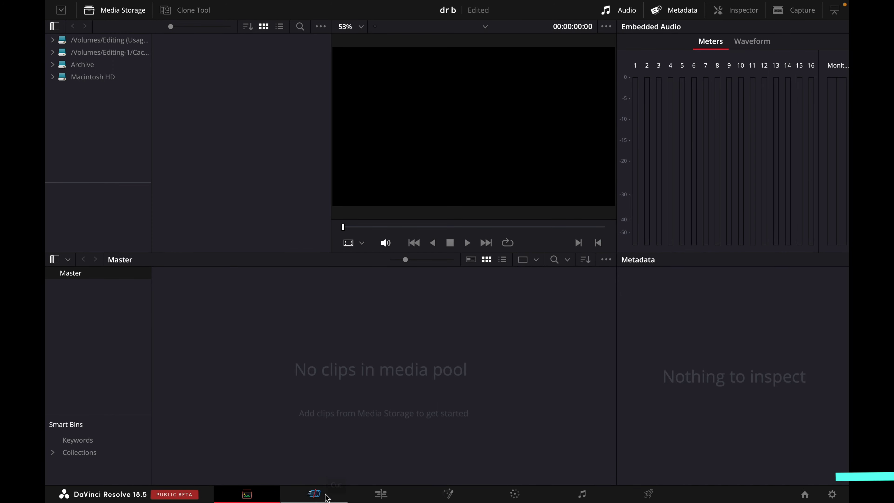
{"action": "left_click", "coordinate": [314, 494]}
{"action": "left_click", "coordinate": [379, 494]}
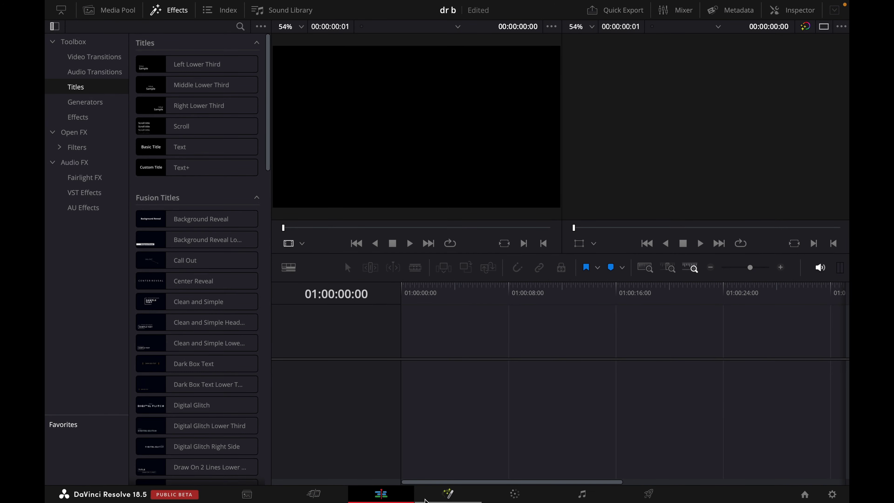
{"action": "left_click", "coordinate": [457, 497]}
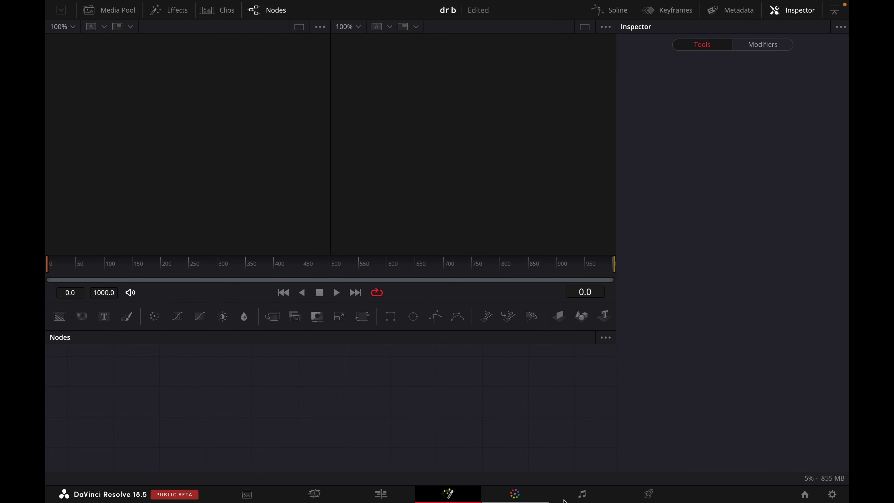
{"action": "left_click", "coordinate": [571, 499]}
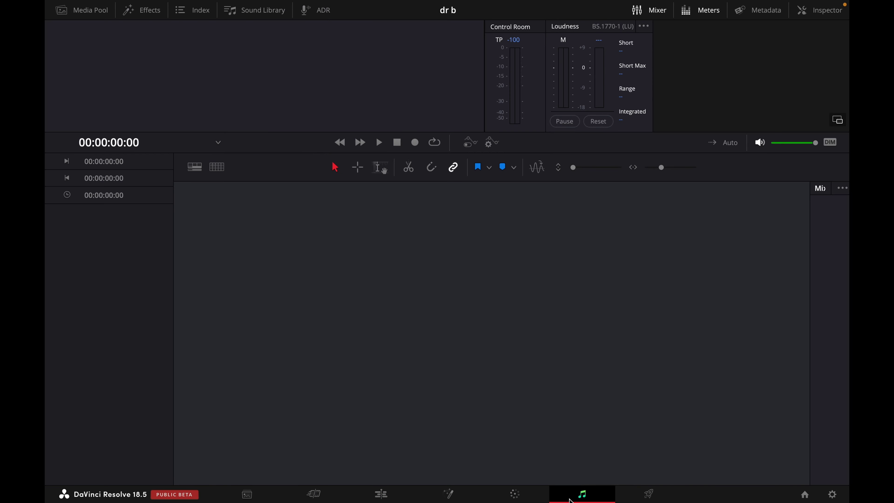
{"action": "left_click", "coordinate": [638, 499]}
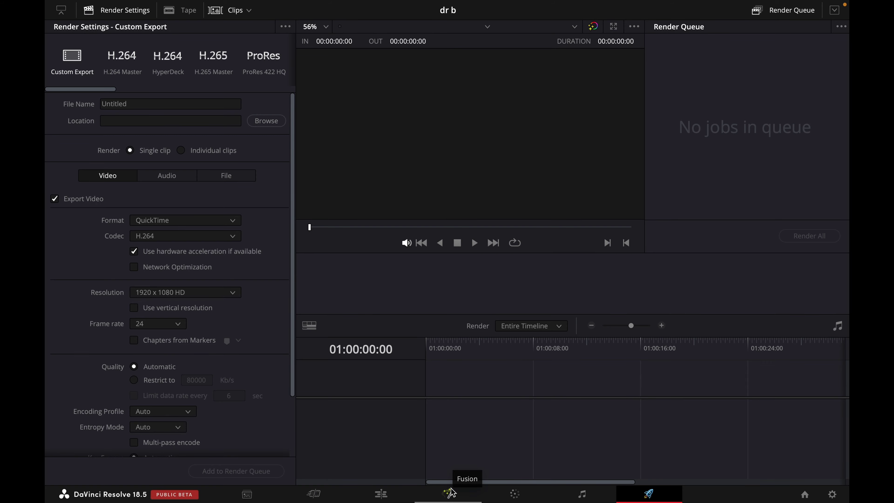
{"action": "left_click", "coordinate": [394, 492]}
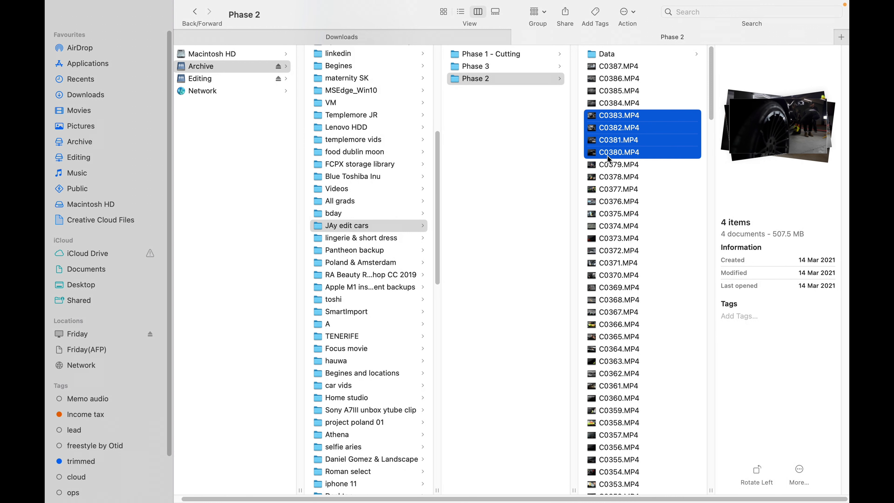
Step: Import the clips C0380.MP4 to C0383.MP4 from the Phase 2 folder and show the media pool on the Edit page
{"action": "left_click_drag", "start_coordinate": [608, 139], "coordinate": [257, 125]}
{"action": "right_click", "coordinate": [258, 125]}
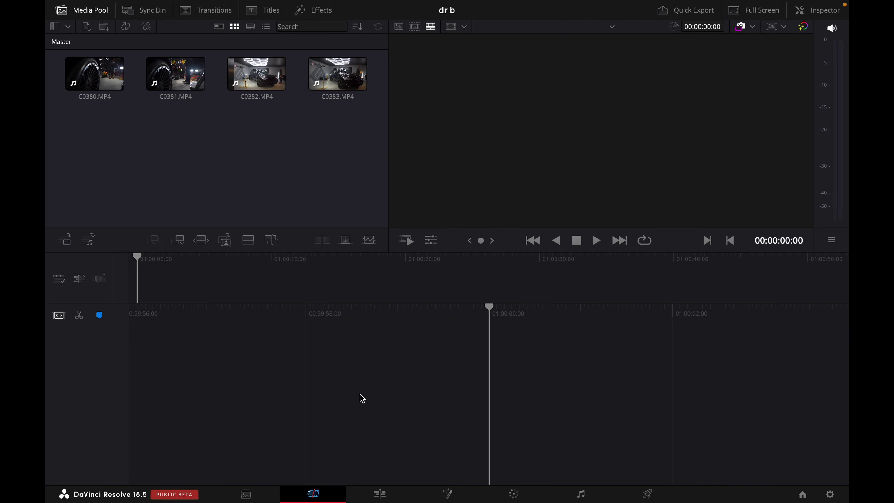
{"action": "left_click", "coordinate": [375, 494]}
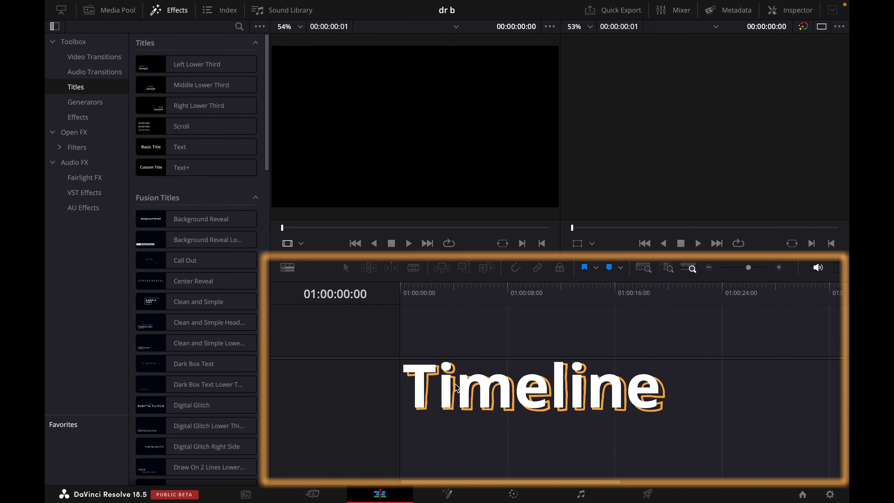
{"action": "left_click", "coordinate": [102, 10]}
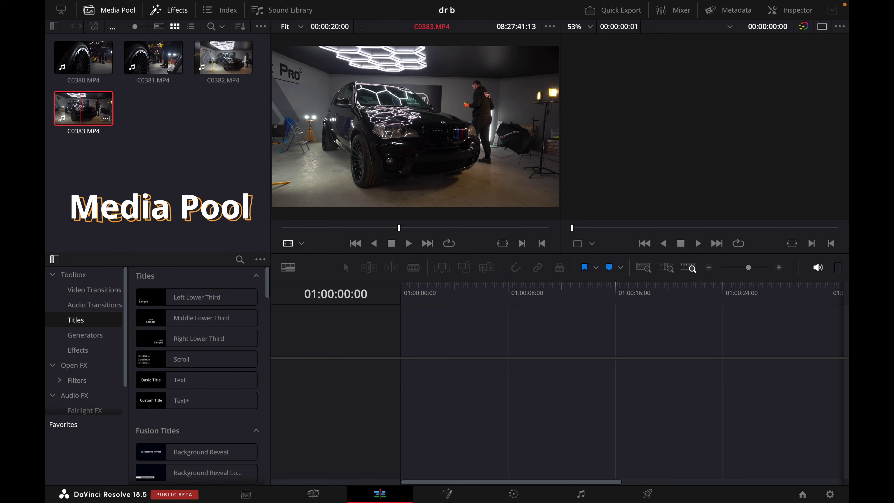
Step: Place C0383.MP4, C0381.MP4 and C0382.MP4 one after another on the Video 1 track, leaving gaps between them
{"action": "left_click_drag", "start_coordinate": [81, 105], "coordinate": [414, 386]}
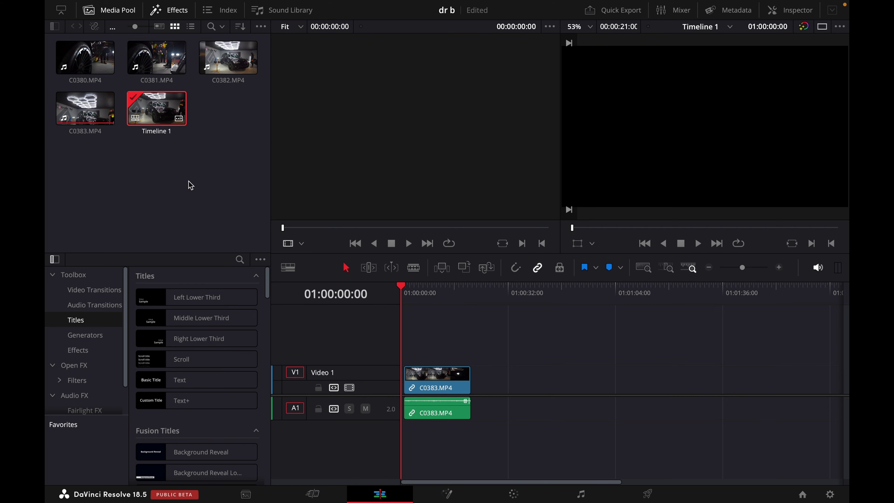
{"action": "left_click", "coordinate": [436, 384]}
{"action": "left_click_drag", "start_coordinate": [157, 58], "coordinate": [478, 393]}
{"action": "left_click_drag", "start_coordinate": [228, 58], "coordinate": [686, 123]}
Step: Play the timeline from several points within C0381.MP4 and C0382.MP4 to preview the footage, then stop playback
{"action": "key", "text": "space"}
{"action": "left_click", "coordinate": [502, 293]}
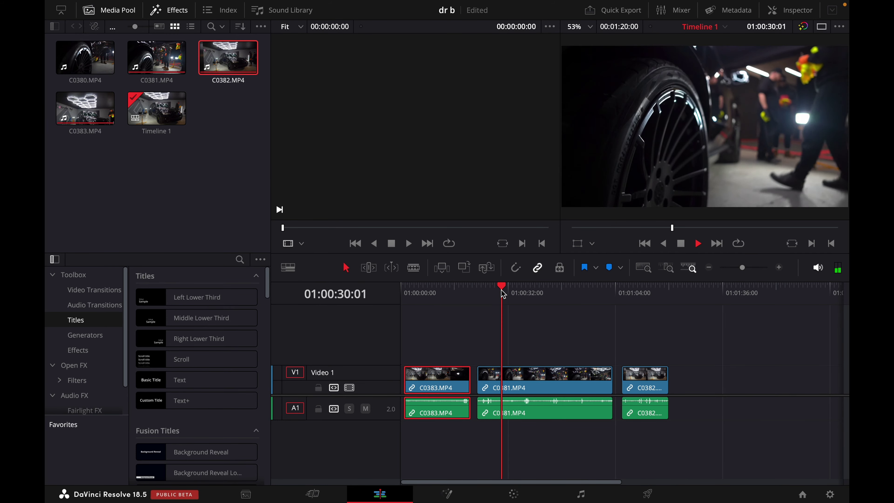
{"action": "left_click", "coordinate": [547, 294]}
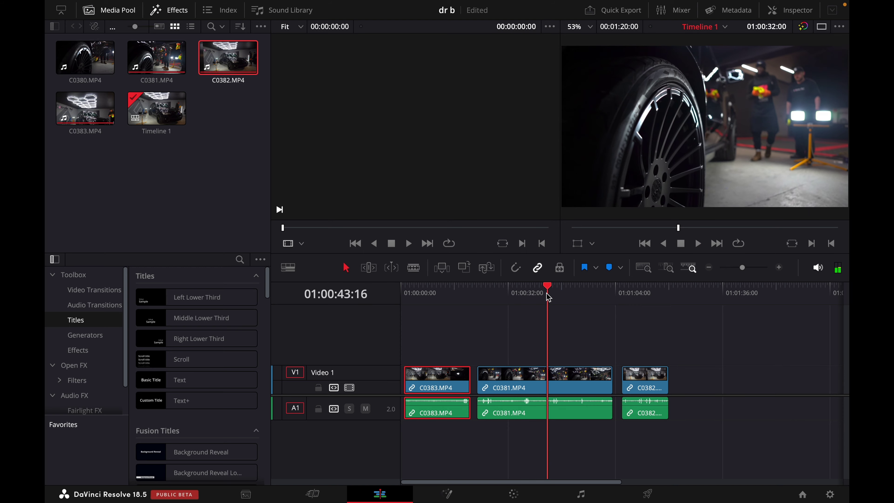
{"action": "left_click", "coordinate": [587, 297]}
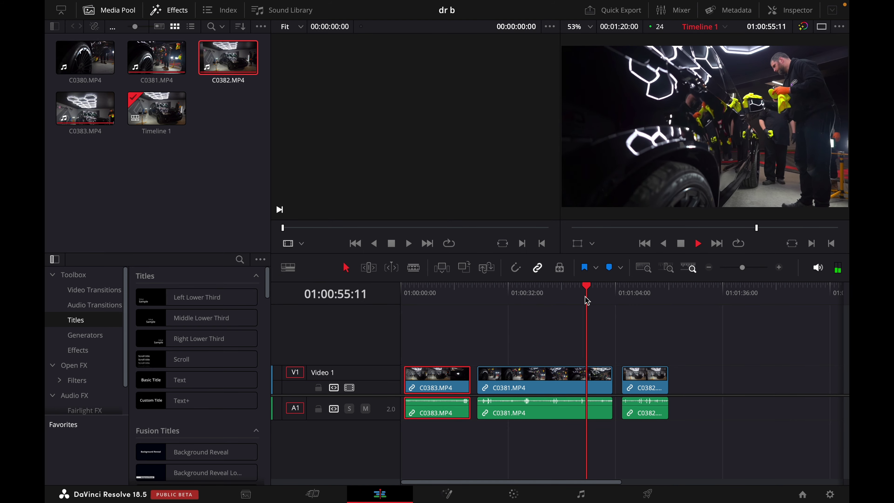
{"action": "left_click", "coordinate": [626, 294]}
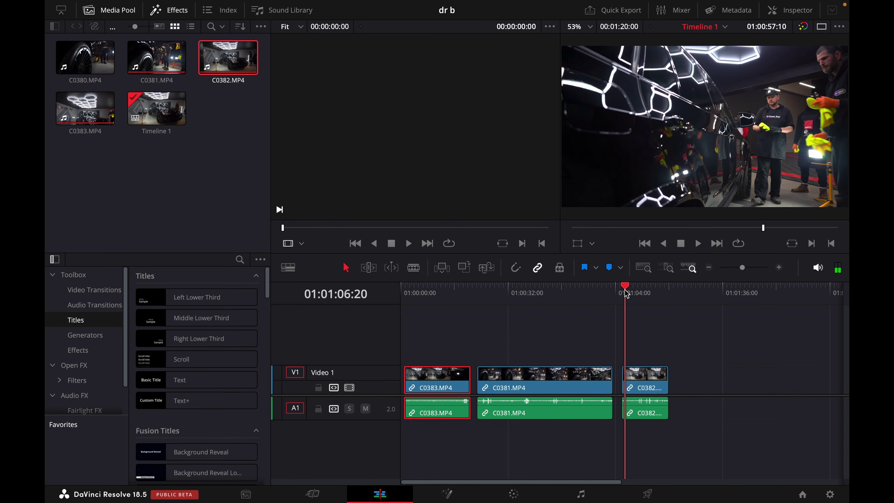
{"action": "key", "text": "space"}
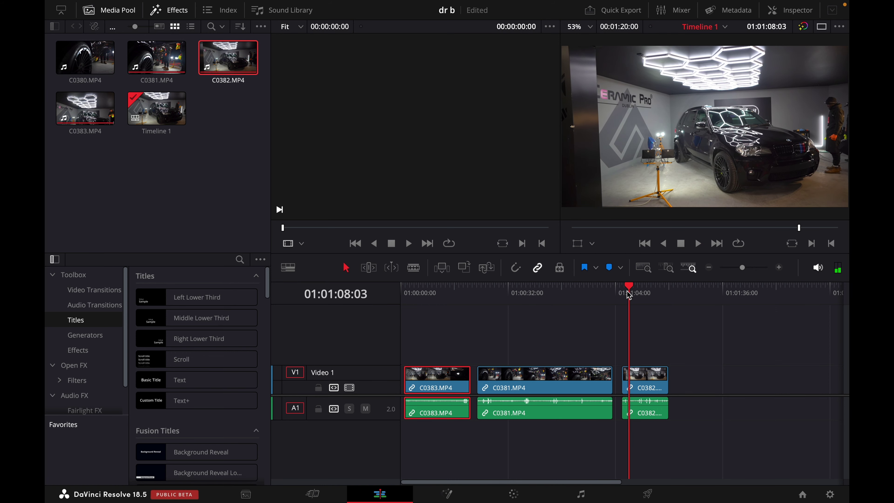
Step: Shorten C0381.MP4 on the timeline by trimming its end and a small piece of its start
{"action": "left_click_drag", "start_coordinate": [613, 387], "coordinate": [580, 387]}
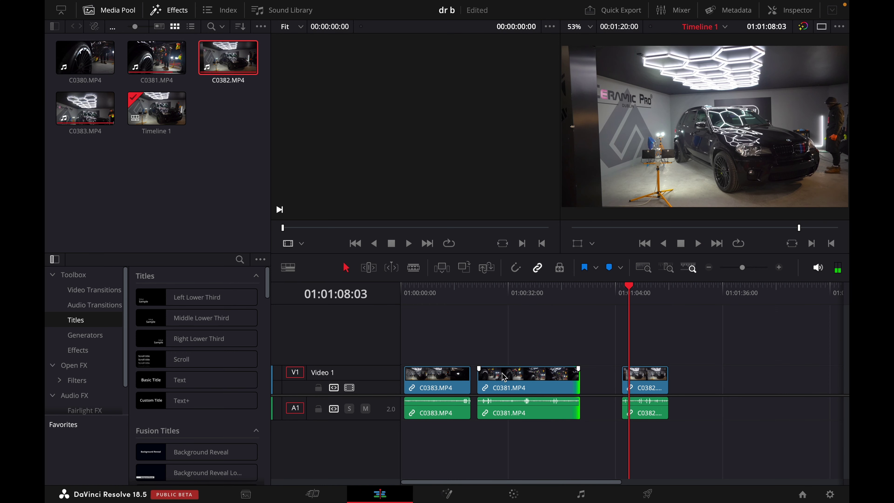
{"action": "left_click_drag", "start_coordinate": [475, 387], "coordinate": [486, 388]}
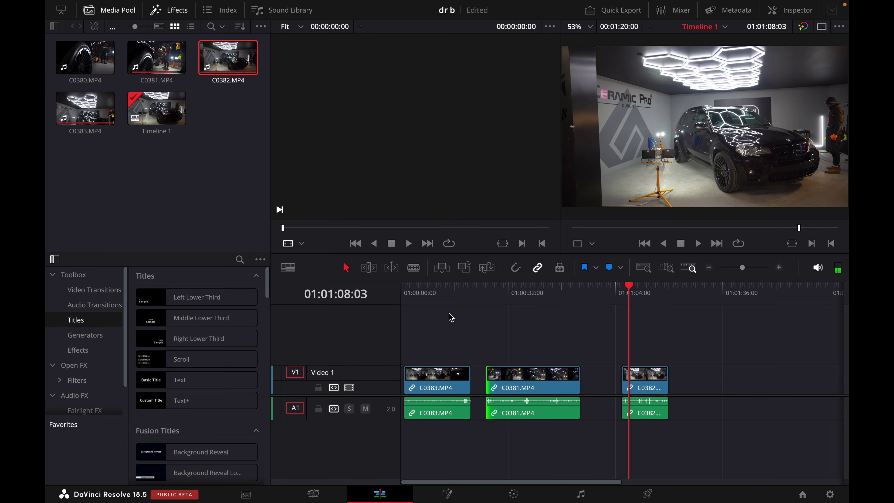
Step: Split C0383.MP4 at 01:00:06:12 and delete the part before the cut
{"action": "left_click", "coordinate": [425, 294]}
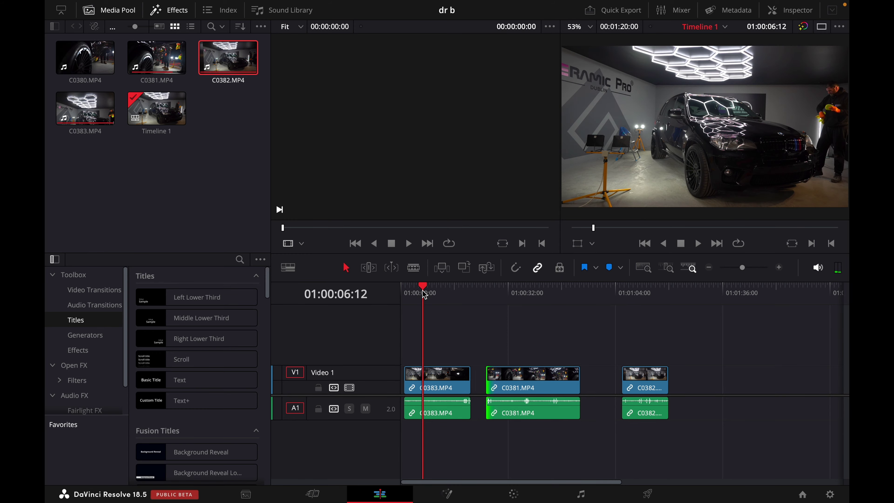
{"action": "key", "text": "ctrl+b"}
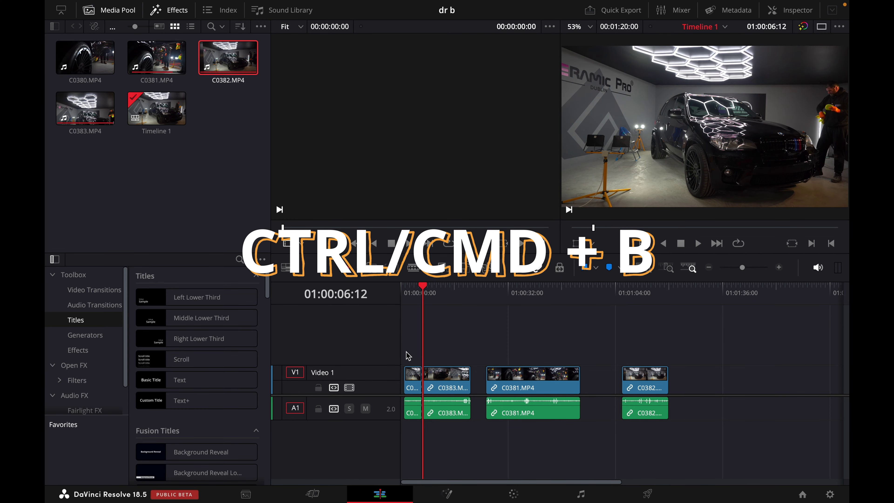
{"action": "left_click", "coordinate": [414, 373]}
{"action": "key", "text": "Delete"}
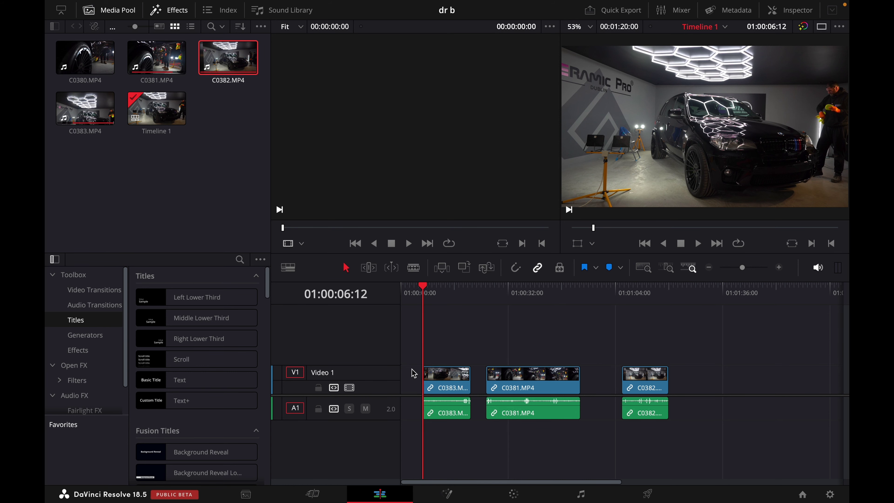
Step: Delete the gaps between the three clips and move all of them together to the start of the timeline
{"action": "left_click", "coordinate": [479, 376]}
{"action": "key", "text": "Delete"}
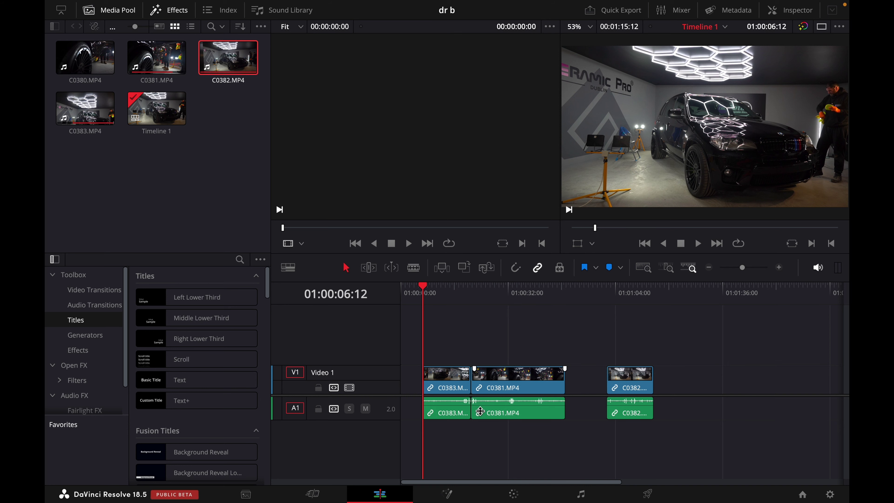
{"action": "left_click", "coordinate": [586, 378]}
{"action": "key", "text": "Delete"}
{"action": "left_click_drag", "start_coordinate": [414, 342], "coordinate": [745, 481]}
{"action": "left_click_drag", "start_coordinate": [520, 405], "coordinate": [499, 404]}
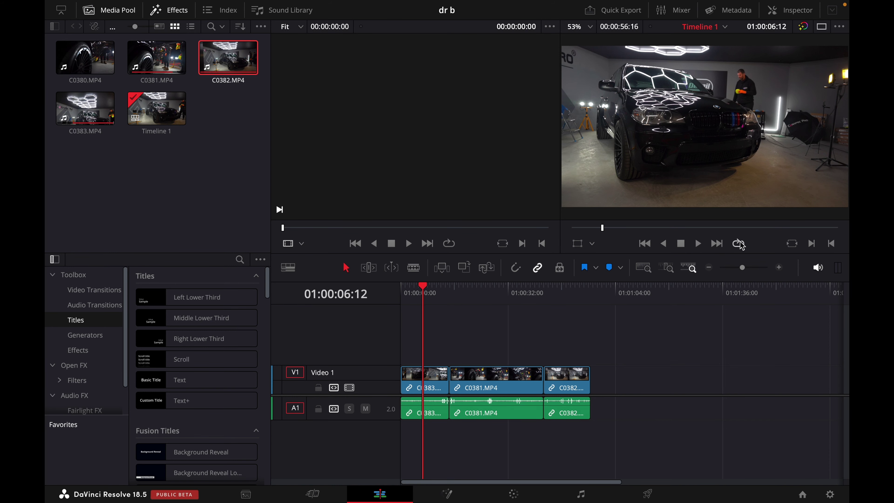
Step: Try the timeline playback controls: go to the first frame, skip to the next clip, play forward, play in reverse, and stop
{"action": "left_click", "coordinate": [644, 243]}
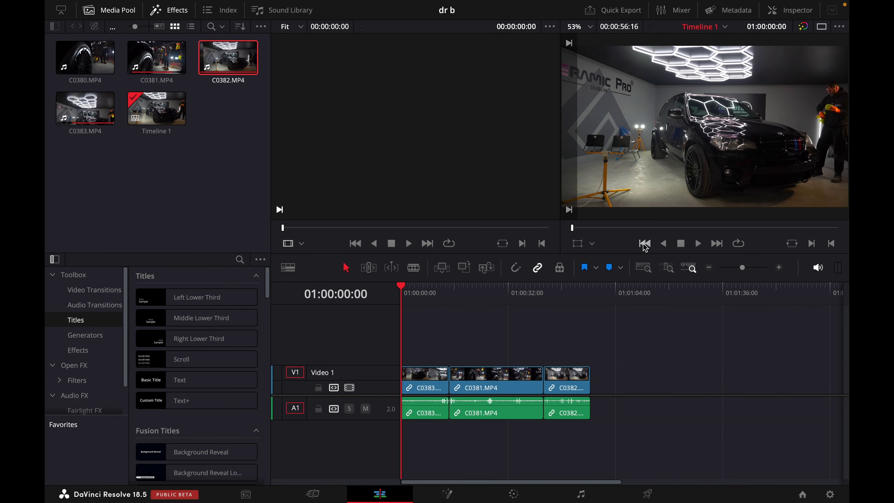
{"action": "left_click", "coordinate": [715, 244]}
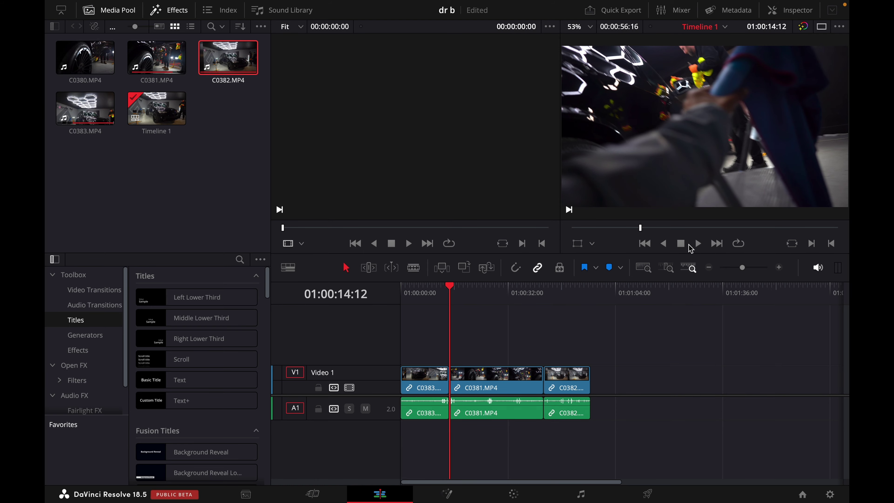
{"action": "left_click", "coordinate": [698, 243]}
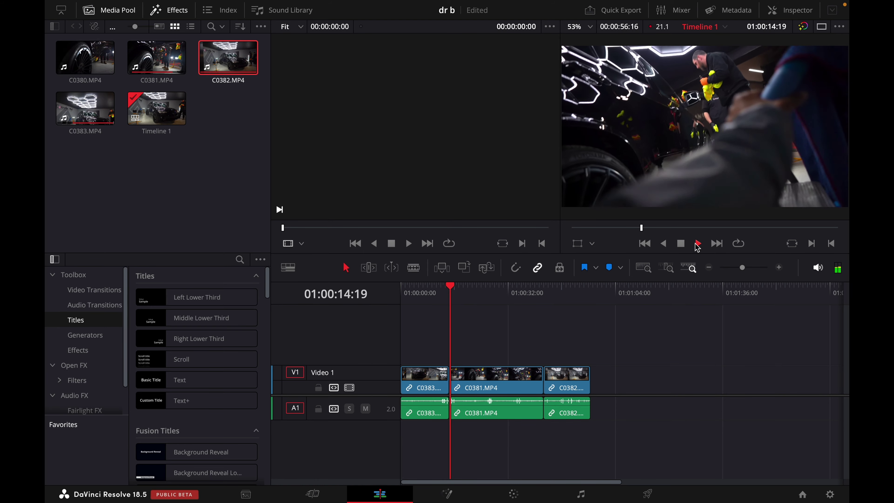
{"action": "left_click", "coordinate": [664, 244]}
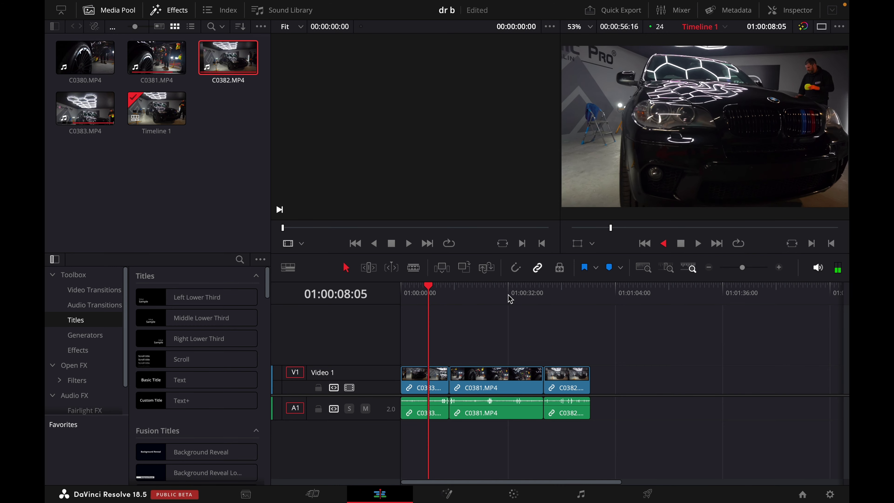
{"action": "key", "text": "space"}
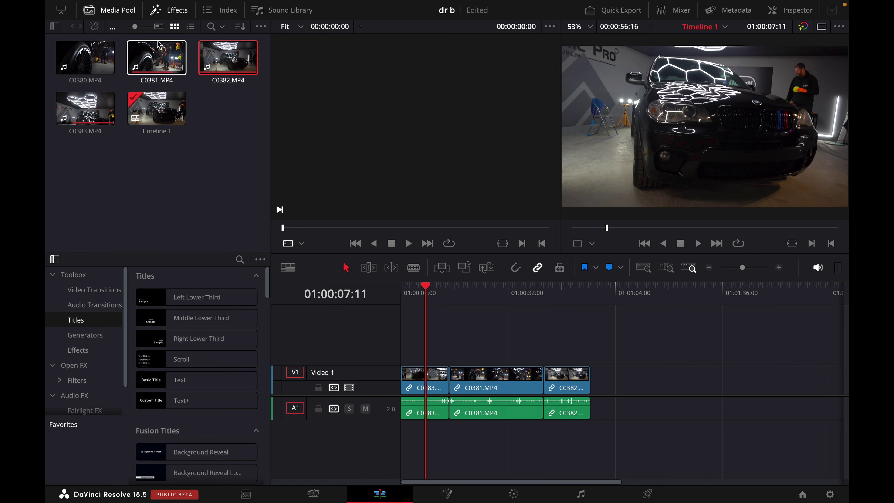
Step: Show the effects library without the media pool and browse its video transitions, audio transitions, titles and Fusion effects
{"action": "left_click", "coordinate": [165, 11]}
{"action": "left_click", "coordinate": [120, 13]}
{"action": "left_click", "coordinate": [166, 11]}
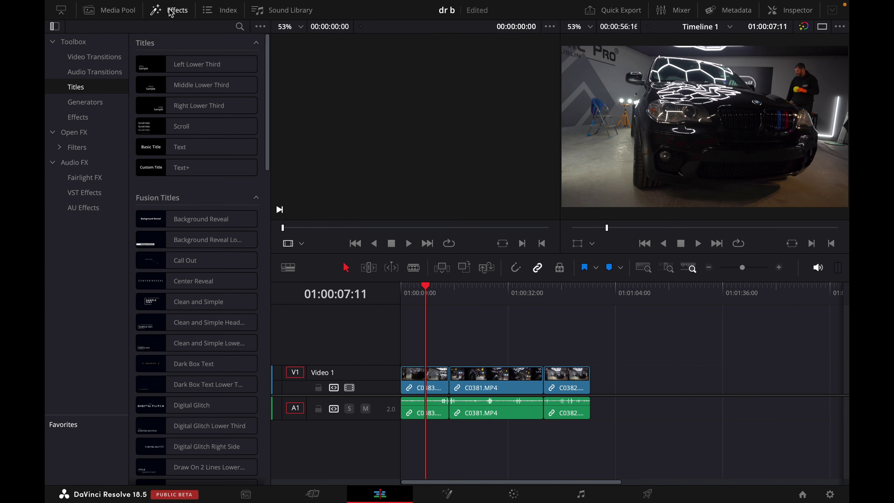
{"action": "left_click", "coordinate": [92, 57]}
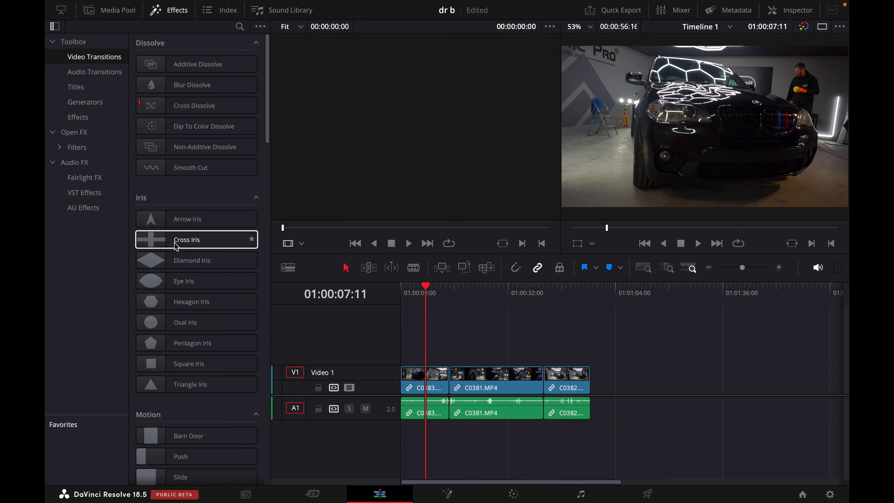
{"action": "scroll", "coordinate": [178, 246], "scroll_direction": "down", "scroll_amount": 3}
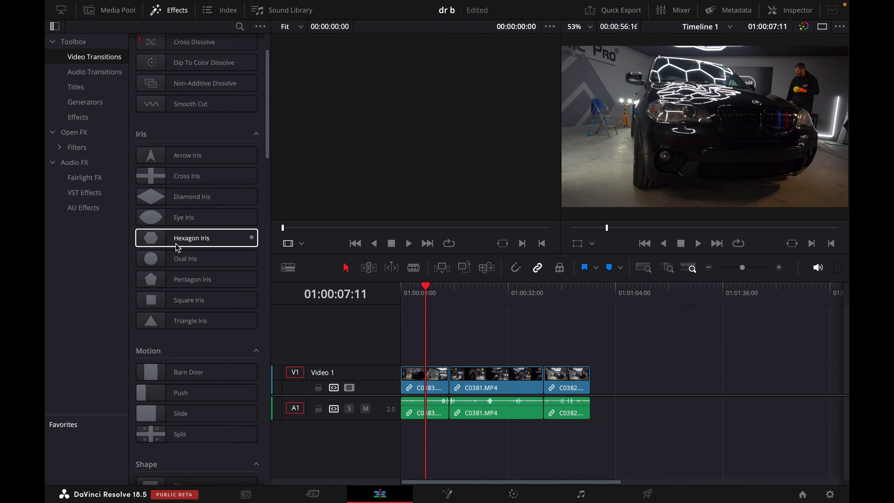
{"action": "left_click", "coordinate": [90, 73]}
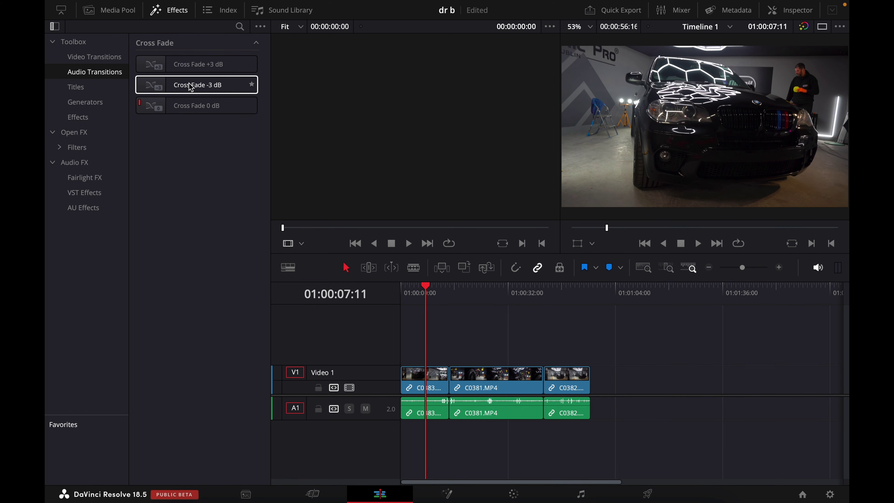
{"action": "left_click", "coordinate": [83, 88]}
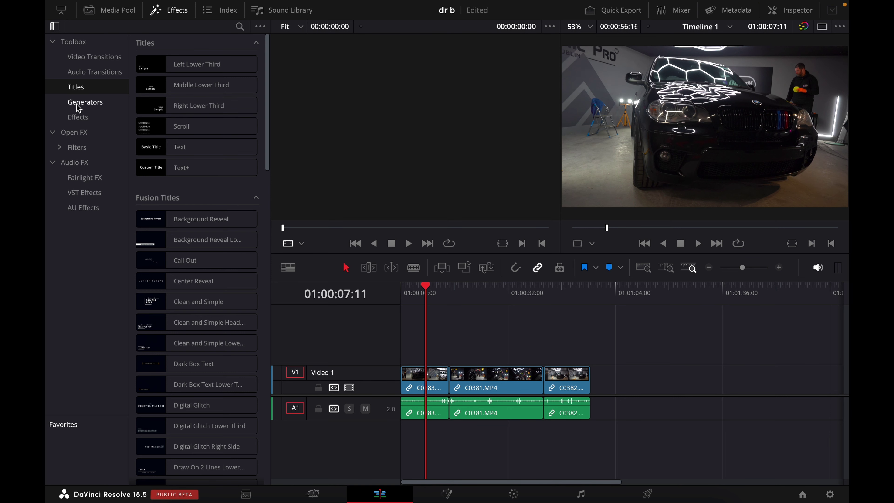
{"action": "left_click", "coordinate": [78, 117]}
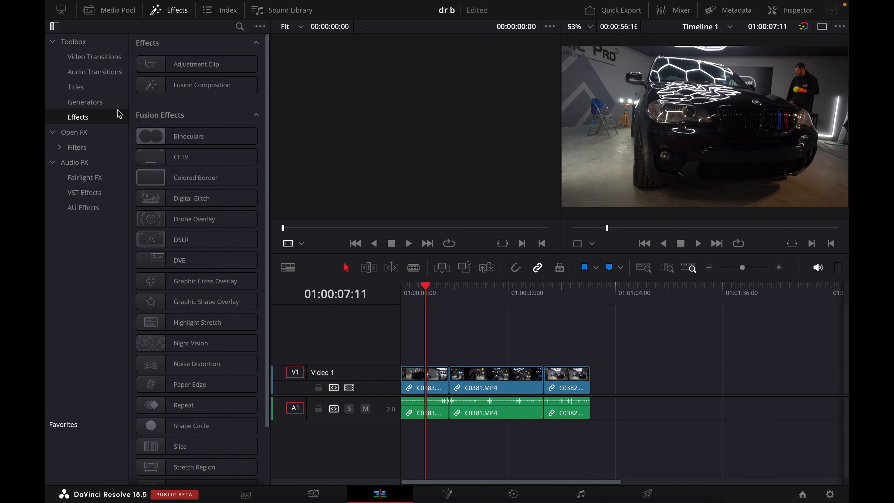
{"action": "scroll", "coordinate": [238, 135], "scroll_direction": "down", "scroll_amount": 3}
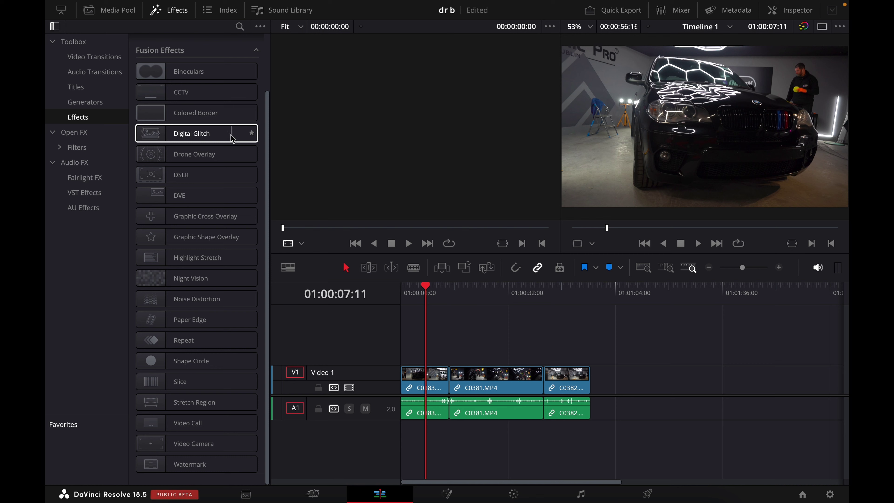
{"action": "scroll", "coordinate": [229, 155], "scroll_direction": "up", "scroll_amount": 3}
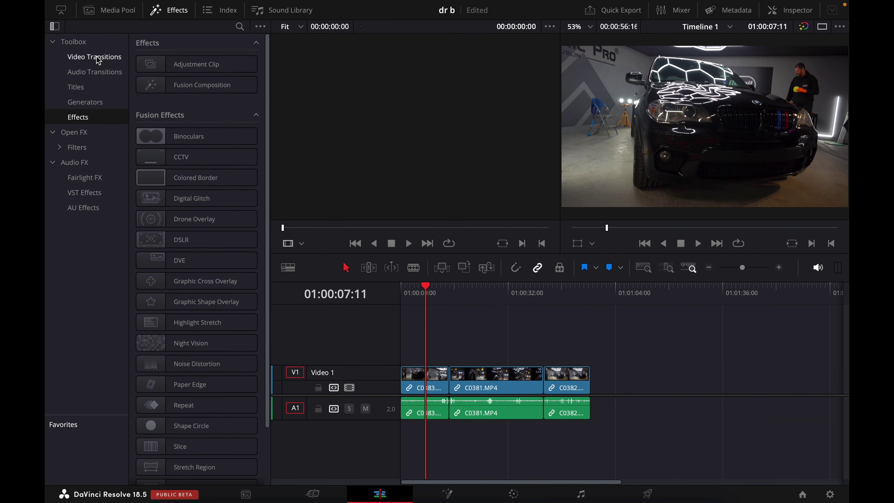
Step: Add a Right Lower Third title on a new video track above C0382.MP4 and replace its TITLE text with "Love Cars"
{"action": "left_click", "coordinate": [76, 87]}
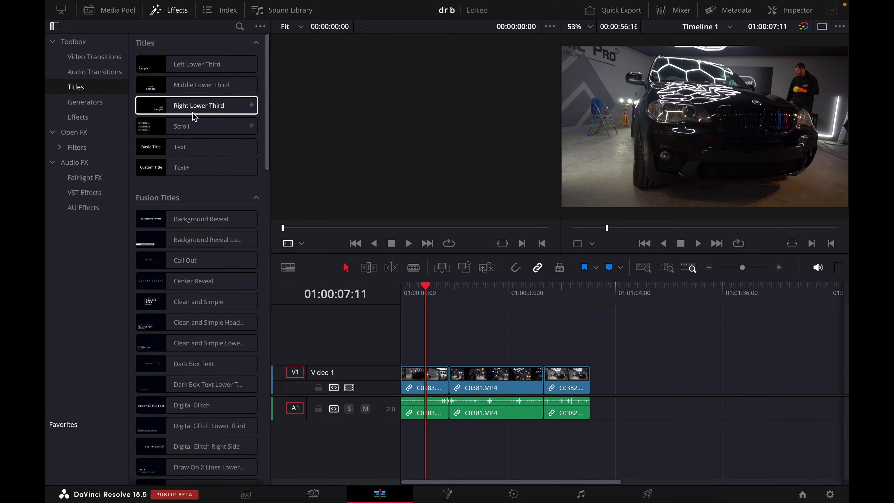
{"action": "left_click_drag", "start_coordinate": [195, 117], "coordinate": [578, 351]}
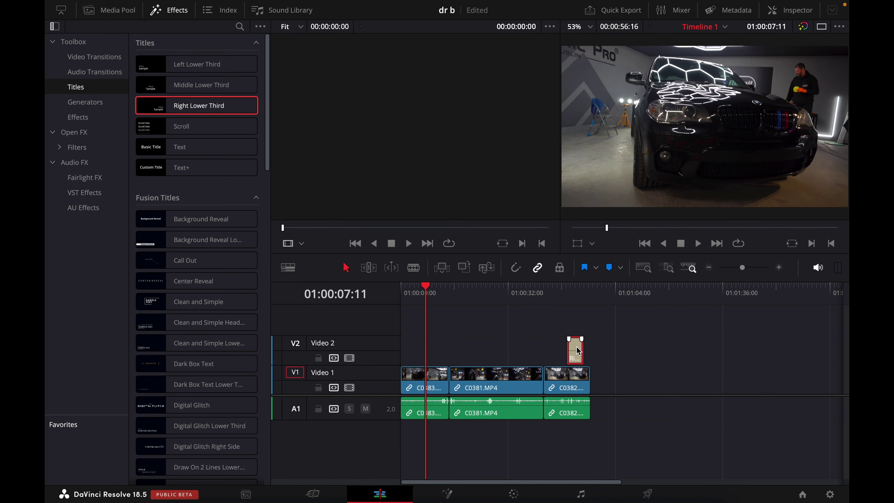
{"action": "left_click", "coordinate": [785, 10]}
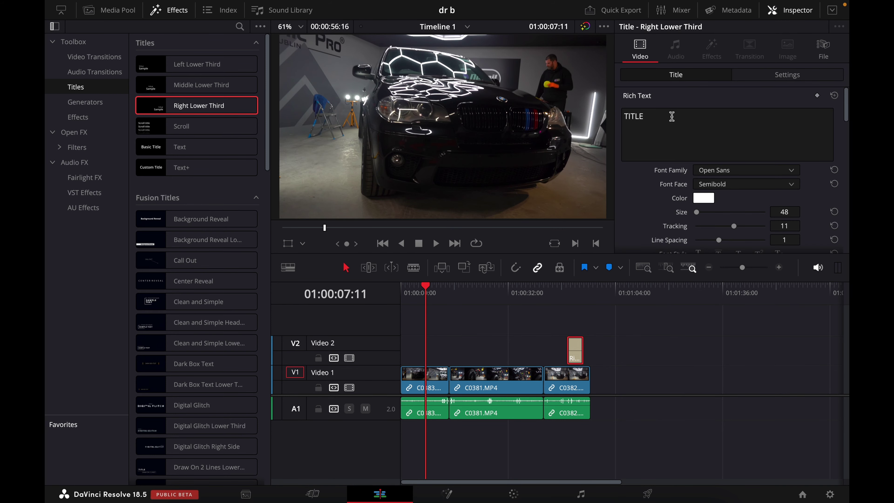
{"action": "left_click_drag", "start_coordinate": [671, 115], "coordinate": [618, 113]}
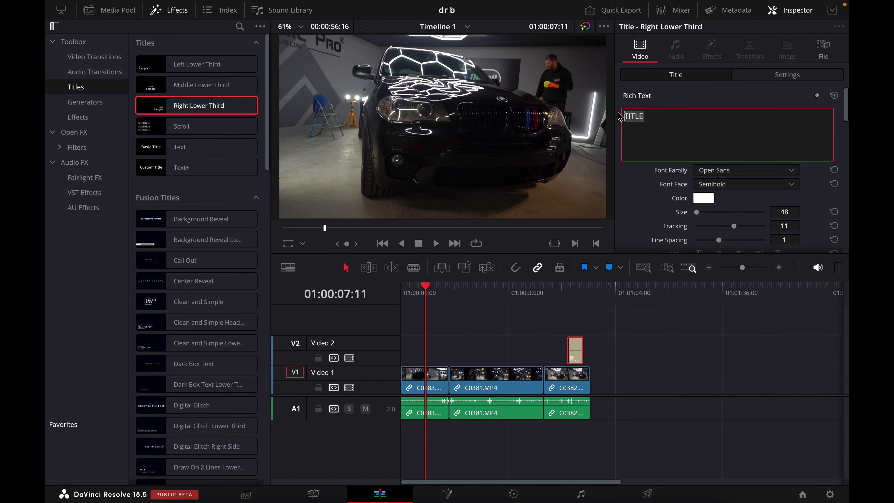
{"action": "type", "text": "Lone"}
{"action": "scroll", "coordinate": [679, 134], "scroll_direction": "down", "scroll_amount": 5}
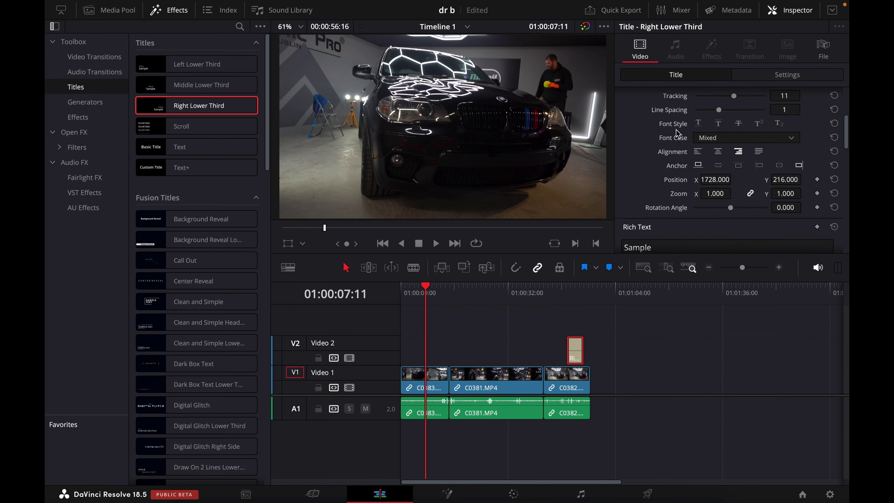
Step: Show the title in the viewer by moving the playhead over it at 01:00:52:04, and enlarge its text to size 134
{"action": "left_click", "coordinate": [560, 293]}
{"action": "key", "text": "space"}
{"action": "key", "text": "space"}
{"action": "scroll", "coordinate": [704, 159], "scroll_direction": "up", "scroll_amount": 5}
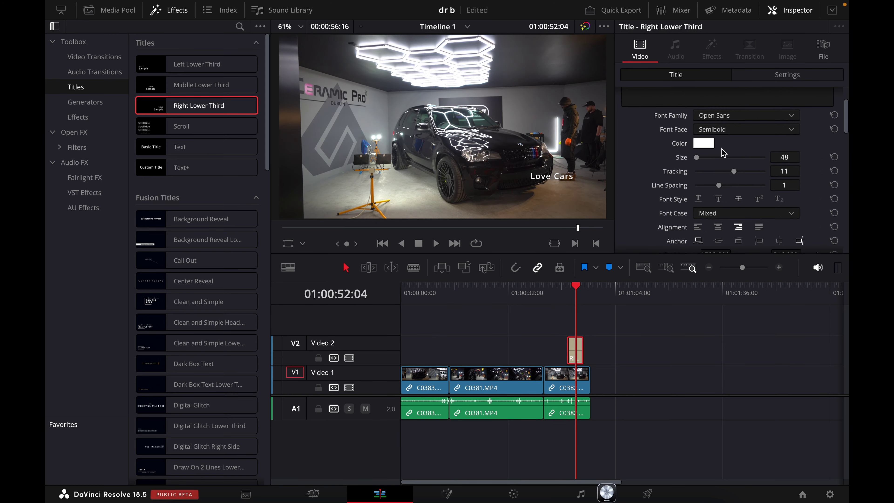
{"action": "mouse_move", "coordinate": [698, 157]}
{"action": "left_mouse_down"}
{"action": "mouse_move", "coordinate": [708, 158]}
{"action": "mouse_move", "coordinate": [699, 164]}
{"action": "left_mouse_up"}
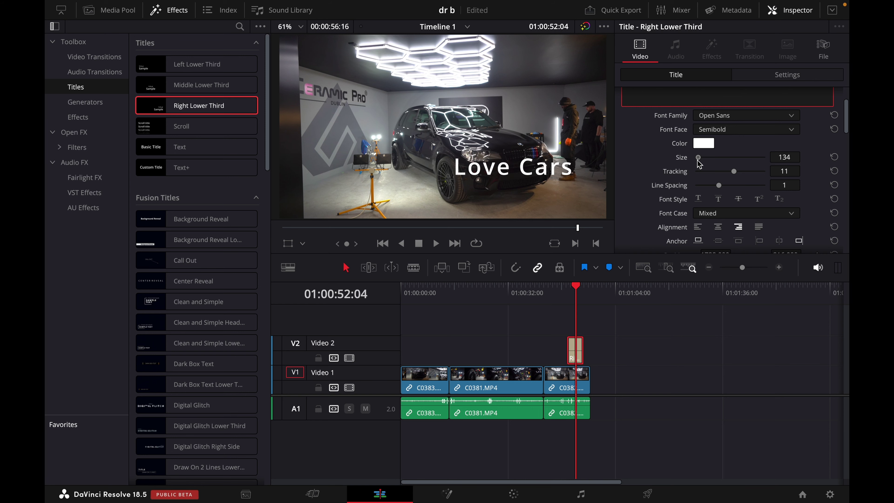
Step: Lower the Love Cars title to Y position -109, shift it left until it overlaps the work light stand, and return to its text settings
{"action": "left_click", "coordinate": [786, 76]}
{"action": "left_click_drag", "start_coordinate": [787, 126], "coordinate": [787, 125]}
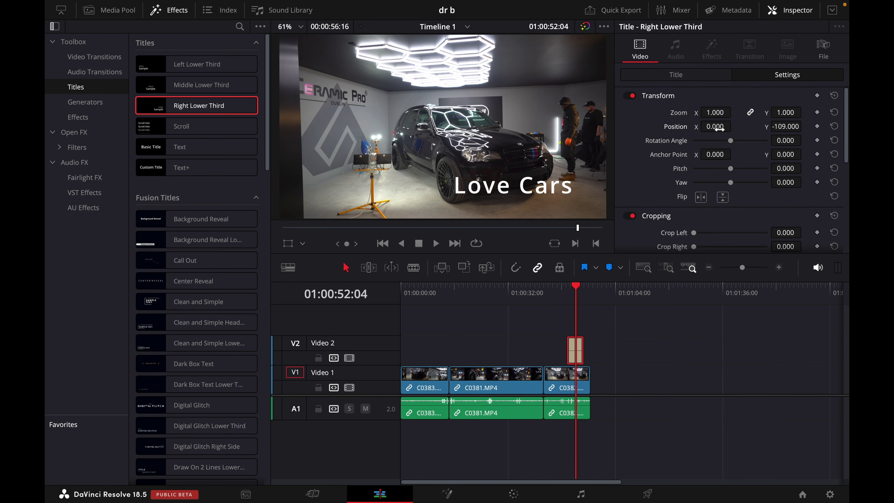
{"action": "left_click_drag", "start_coordinate": [715, 128], "coordinate": [406, 133]}
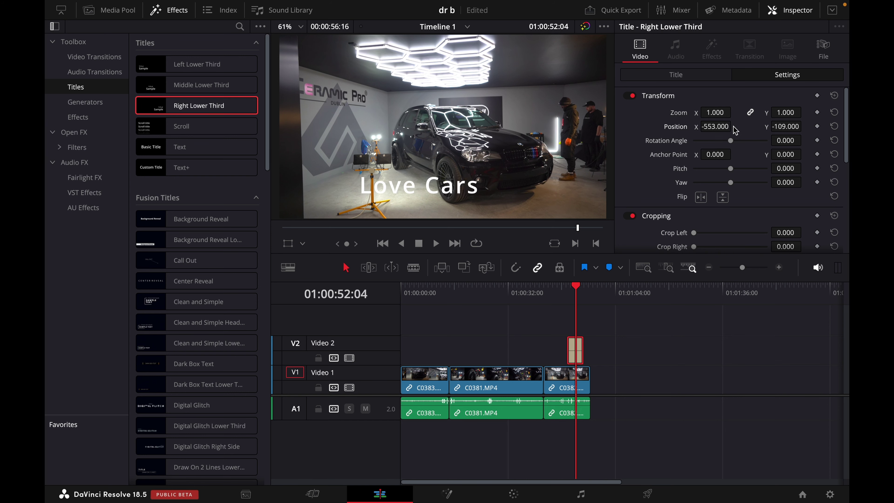
{"action": "left_click_drag", "start_coordinate": [716, 126], "coordinate": [612, 127]}
{"action": "scroll", "coordinate": [767, 178], "scroll_direction": "down", "scroll_amount": 3}
{"action": "scroll", "coordinate": [764, 169], "scroll_direction": "down", "scroll_amount": 2}
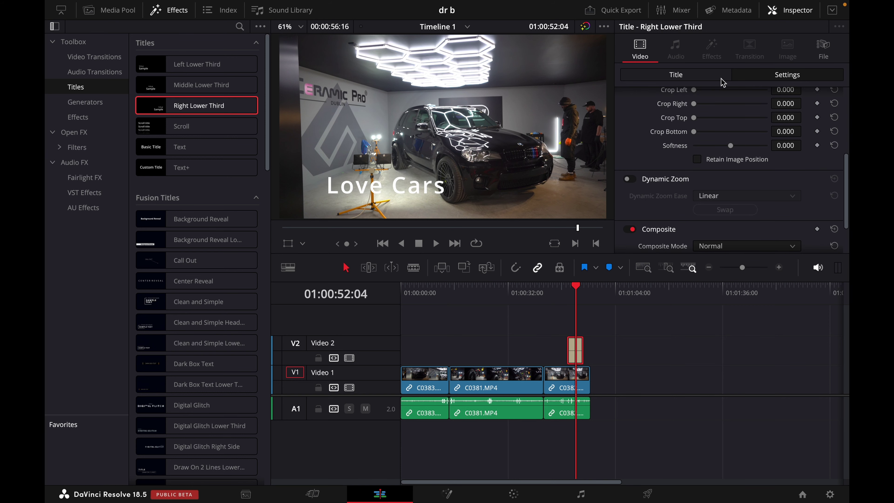
{"action": "left_click", "coordinate": [701, 75]}
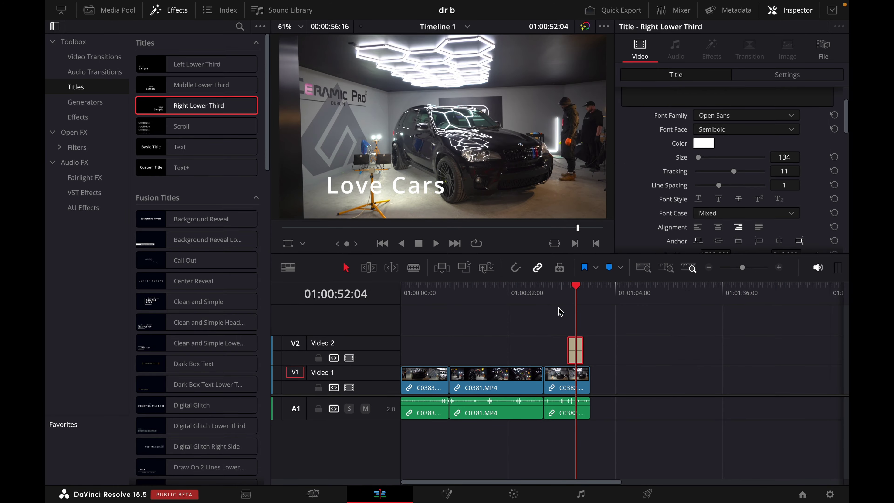
Step: Select the edit point between C0383.MP4 and C0381.MP4 on the video track
{"action": "left_click", "coordinate": [477, 379]}
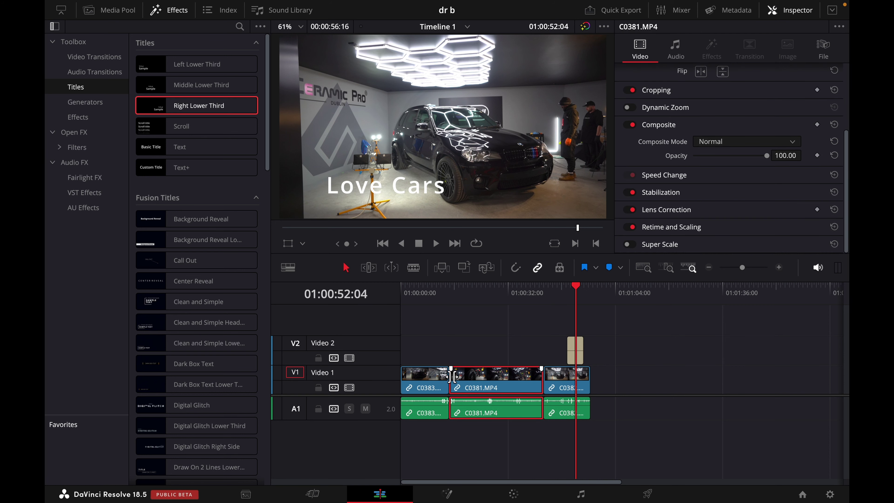
{"action": "left_click", "coordinate": [452, 376]}
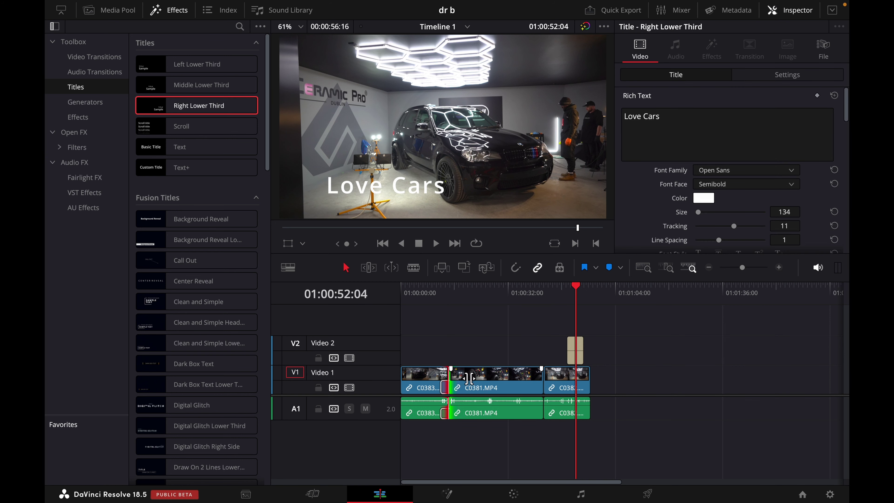
{"action": "key", "text": "period"}
Step: Look through the audio cross fades and the Effects category of the toolbox
{"action": "left_click", "coordinate": [101, 72]}
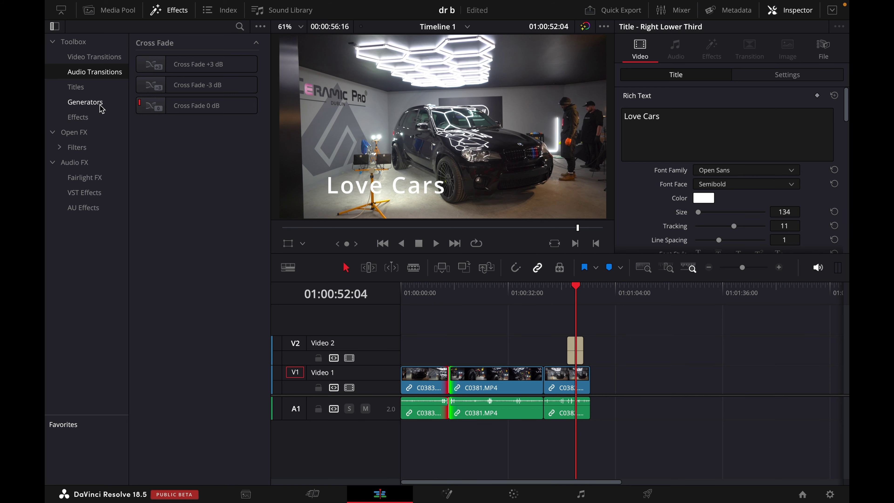
{"action": "left_click", "coordinate": [96, 116]}
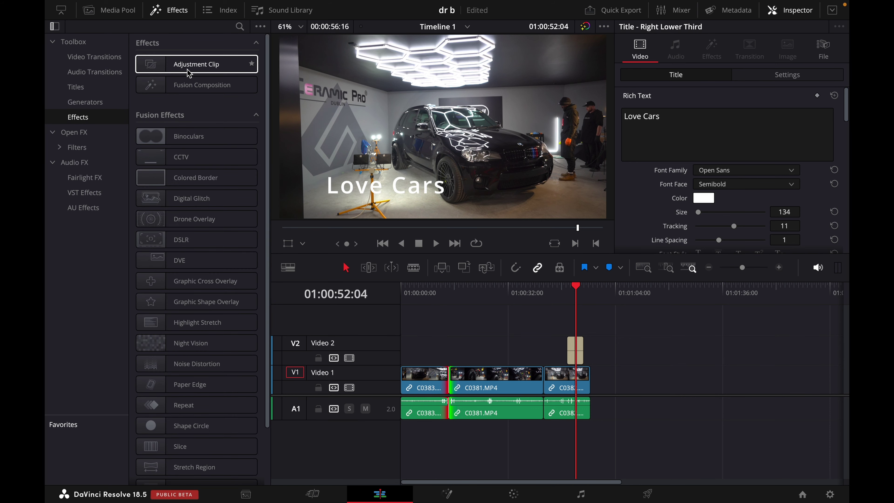